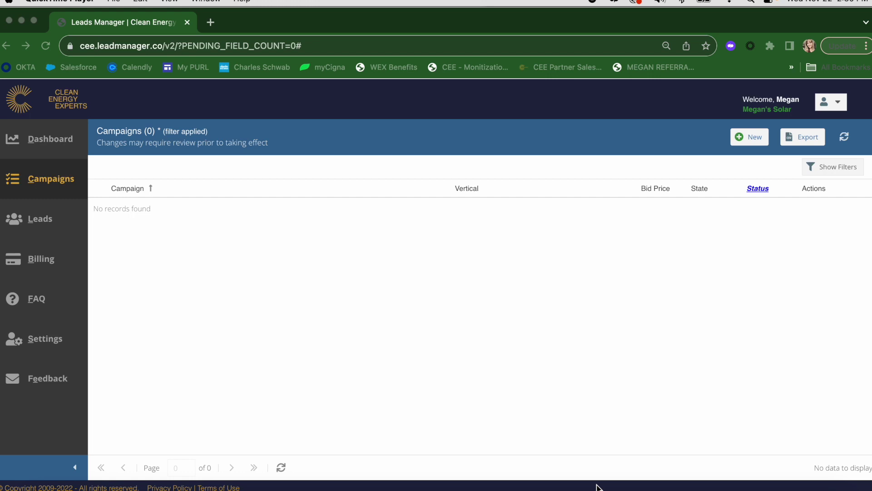
Step: Start a new campaign and name it "KS - Non Exclusive"
{"action": "left_click", "coordinate": [751, 144]}
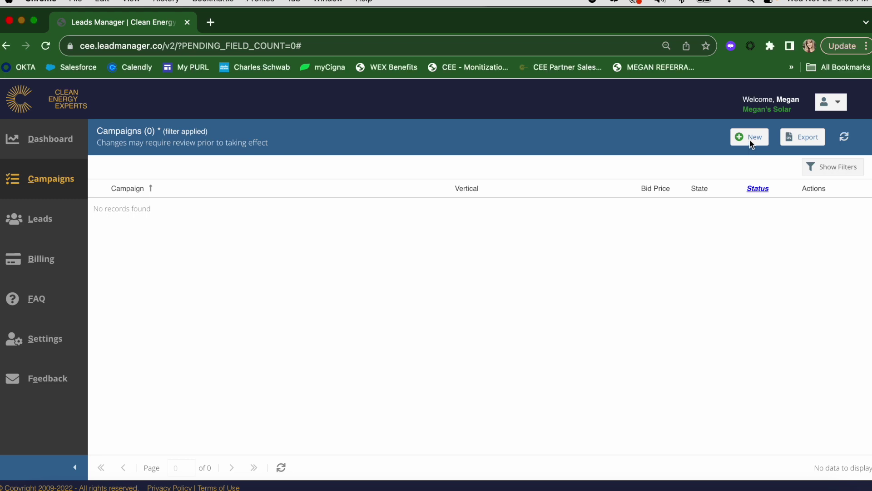
{"action": "left_click", "coordinate": [751, 143]}
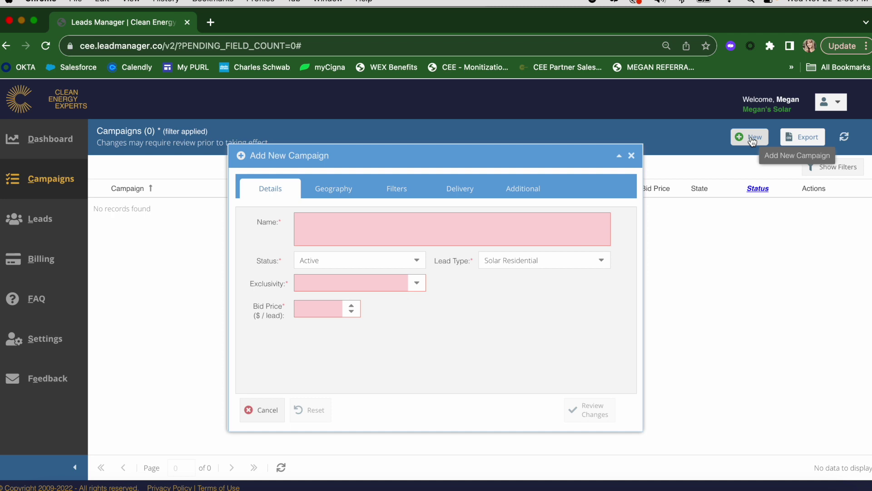
{"action": "left_click", "coordinate": [486, 227]}
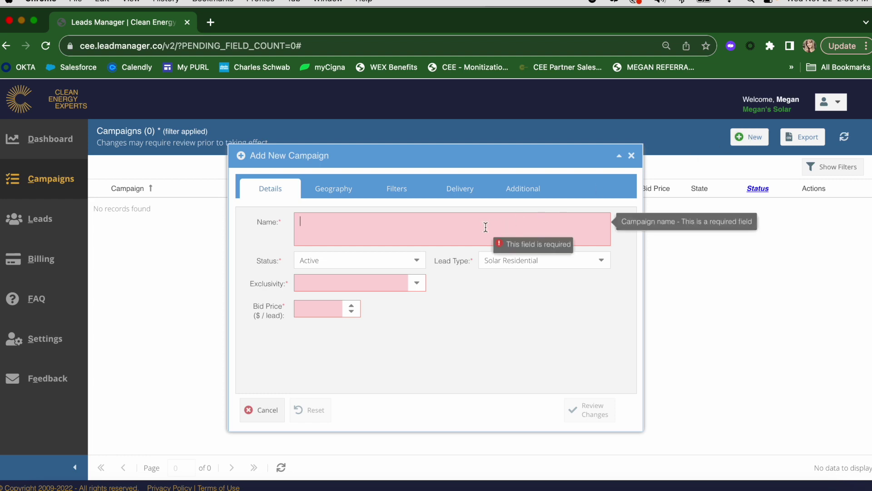
{"action": "type", "text": "KS"}
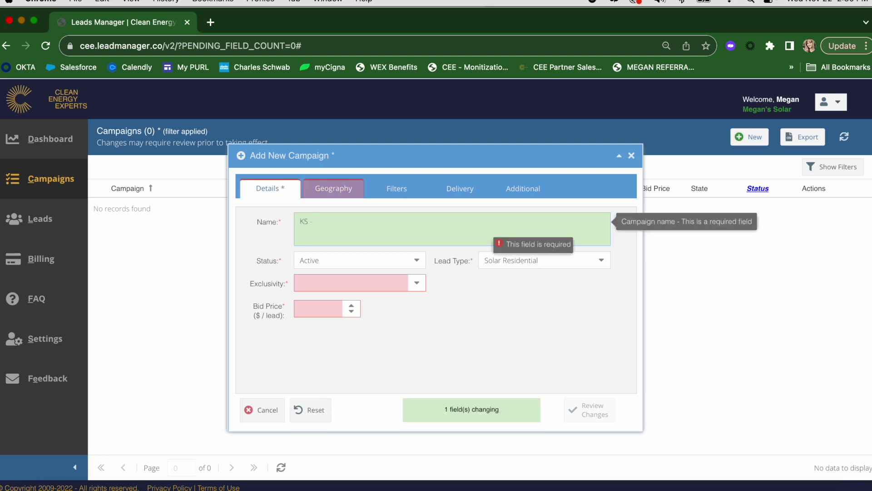
{"action": "type", "text": " - Non Exclusive"}
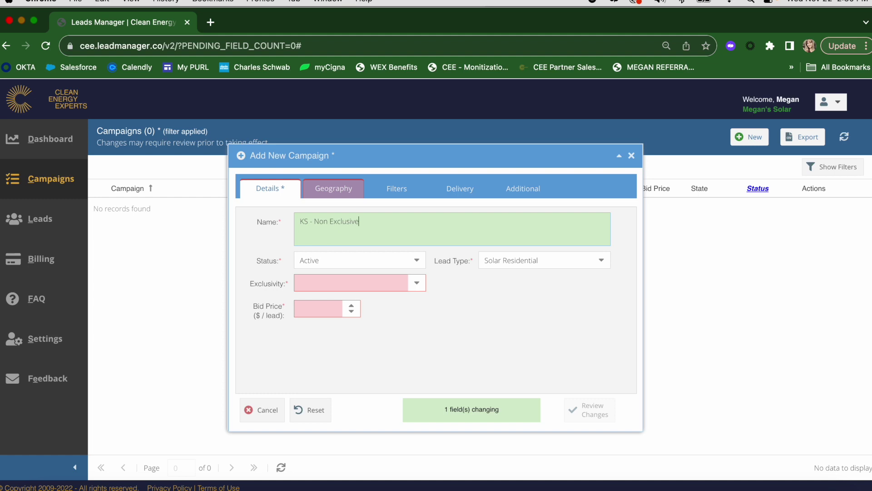
Step: Choose Active as the campaign's status and check the lead type choices, keeping Solar Residential
{"action": "left_click", "coordinate": [414, 263]}
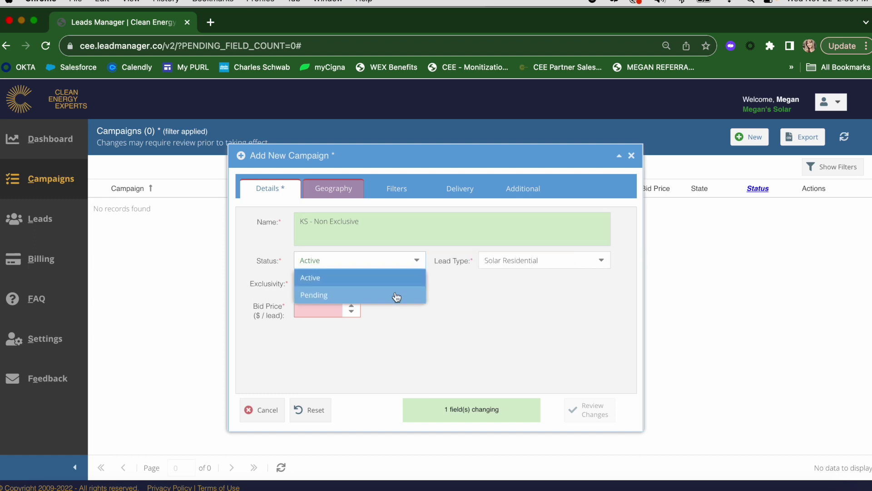
{"action": "left_click", "coordinate": [402, 279]}
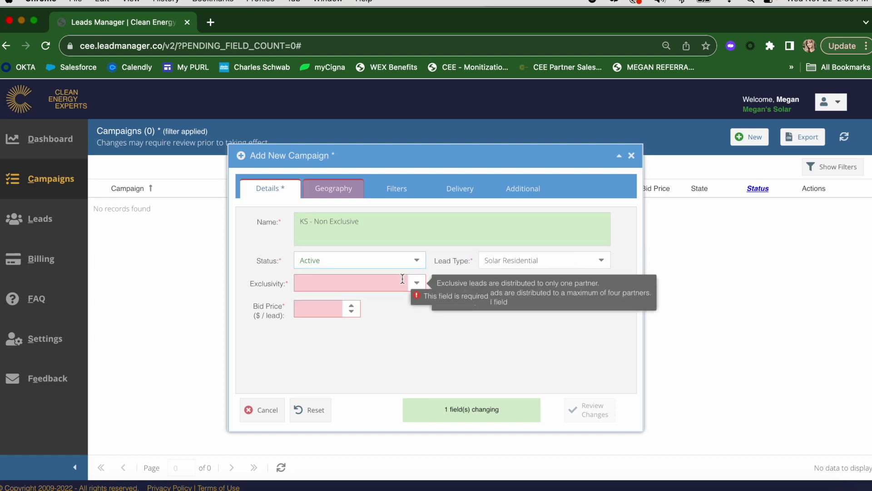
{"action": "left_click", "coordinate": [607, 266]}
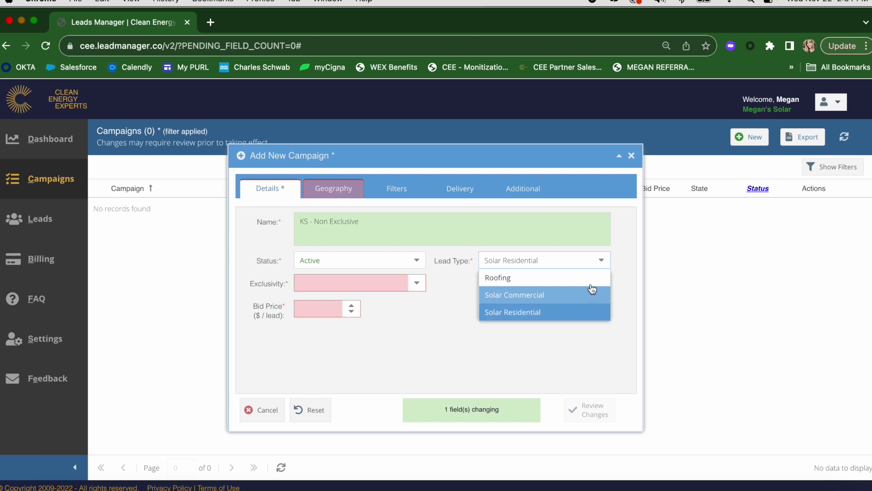
{"action": "left_click", "coordinate": [431, 277]}
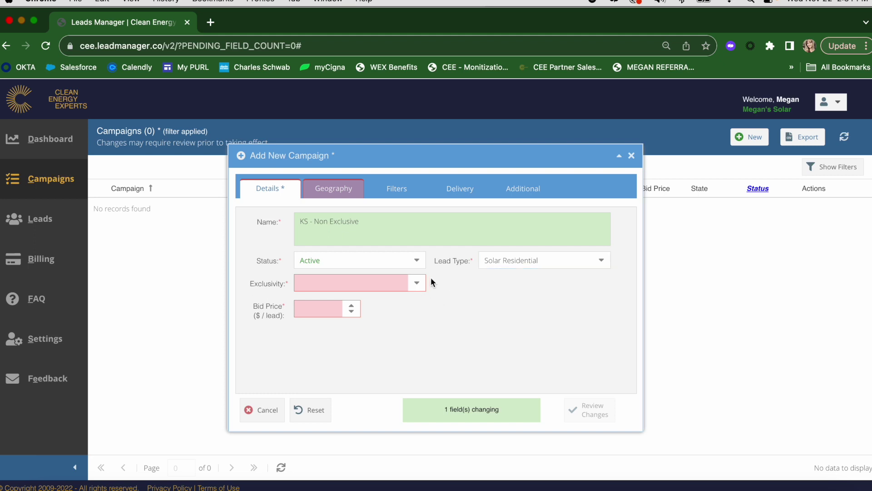
Step: Set the campaign's exclusivity to Non-Exclusive and its bid price to $15 per lead
{"action": "mouse_move", "coordinate": [417, 285]}
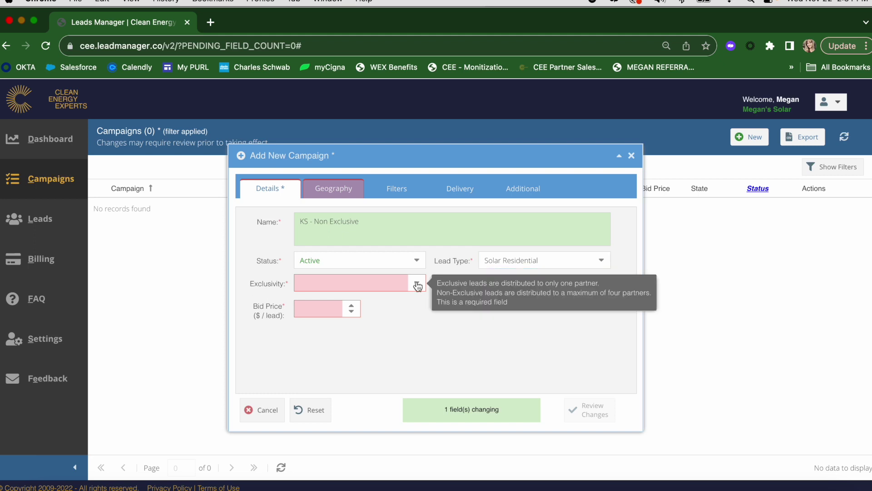
{"action": "left_click", "coordinate": [417, 285]}
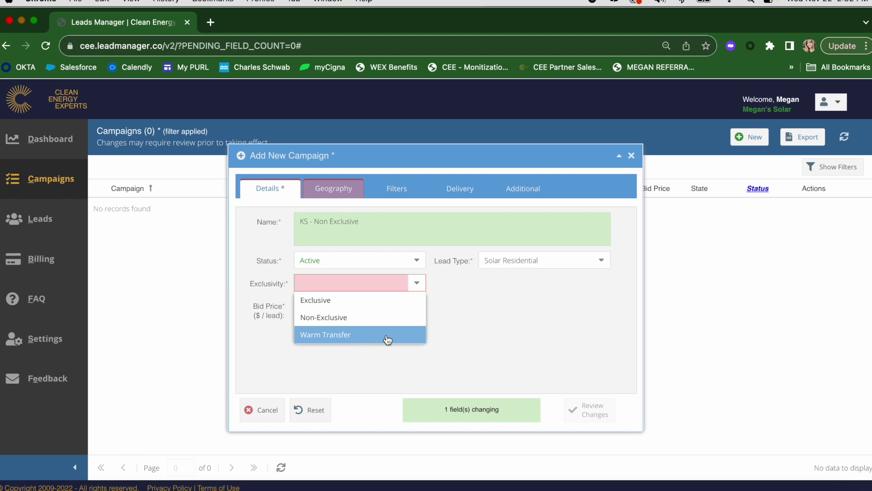
{"action": "left_click", "coordinate": [383, 317]}
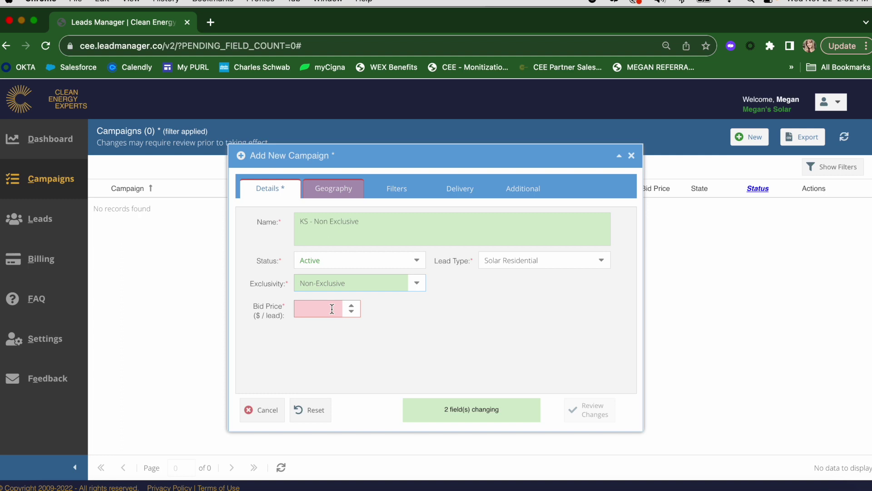
{"action": "left_click", "coordinate": [332, 309]}
{"action": "type", "text": "15"}
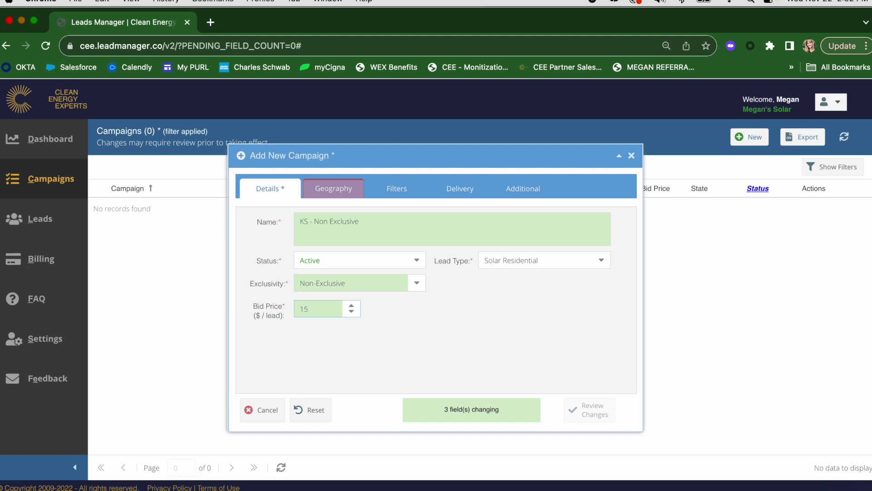
Step: Set the campaign's geography to the state of Kansas
{"action": "left_click", "coordinate": [333, 190]}
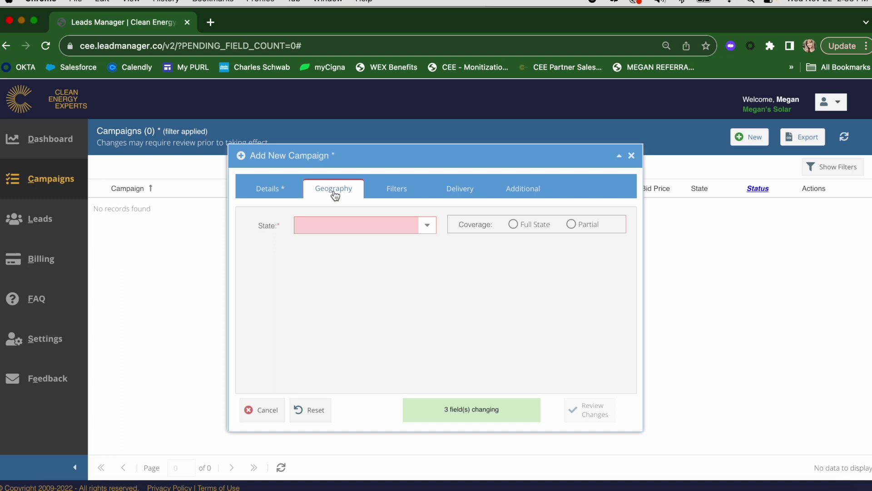
{"action": "left_click", "coordinate": [430, 229]}
{"action": "scroll", "coordinate": [398, 279], "scroll_direction": "down", "scroll_amount": 3}
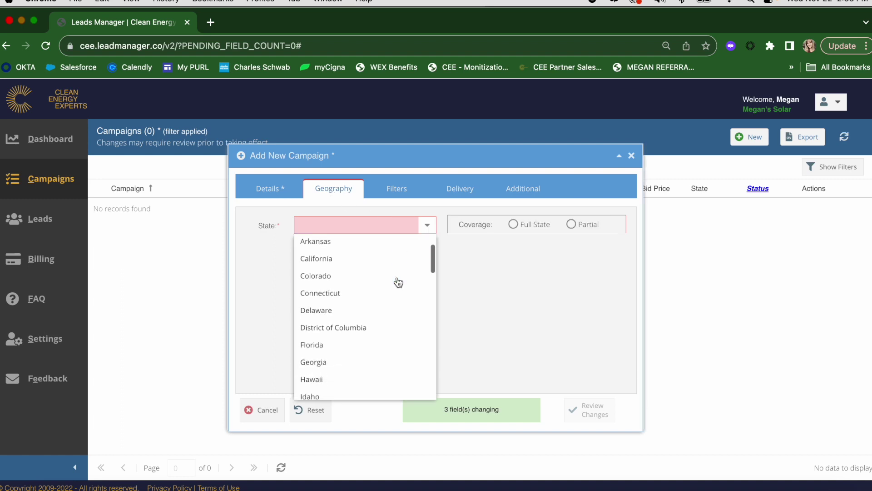
{"action": "scroll", "coordinate": [395, 282], "scroll_direction": "down", "scroll_amount": 3}
{"action": "left_click", "coordinate": [381, 321]}
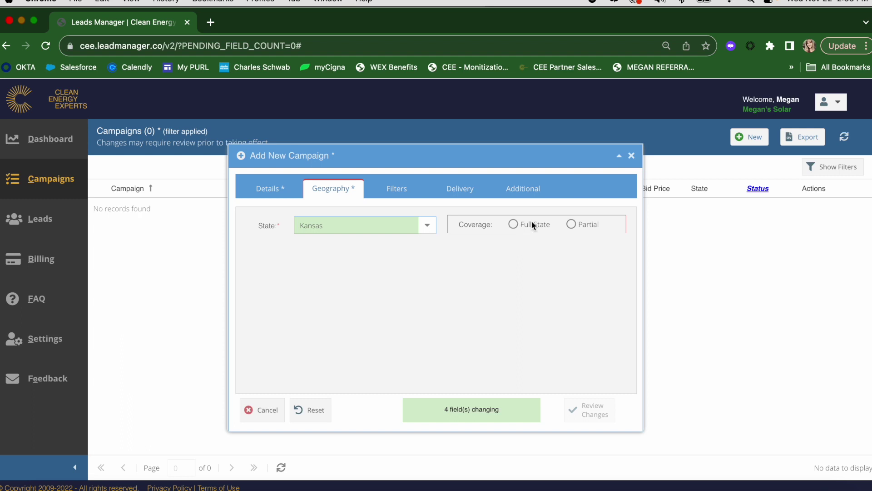
Step: View the partial coverage options for Kansas, and set the coverage to Full State, accepting the loss of partial entries
{"action": "left_click", "coordinate": [572, 225]}
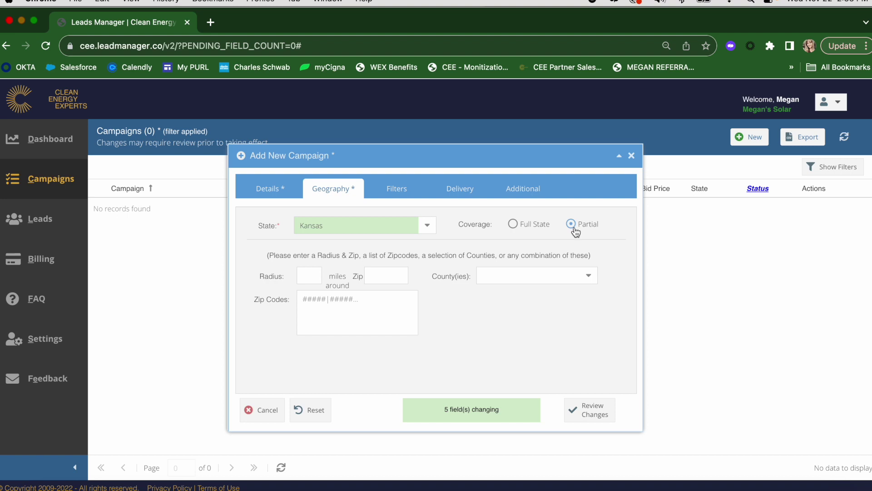
{"action": "left_click", "coordinate": [512, 225]}
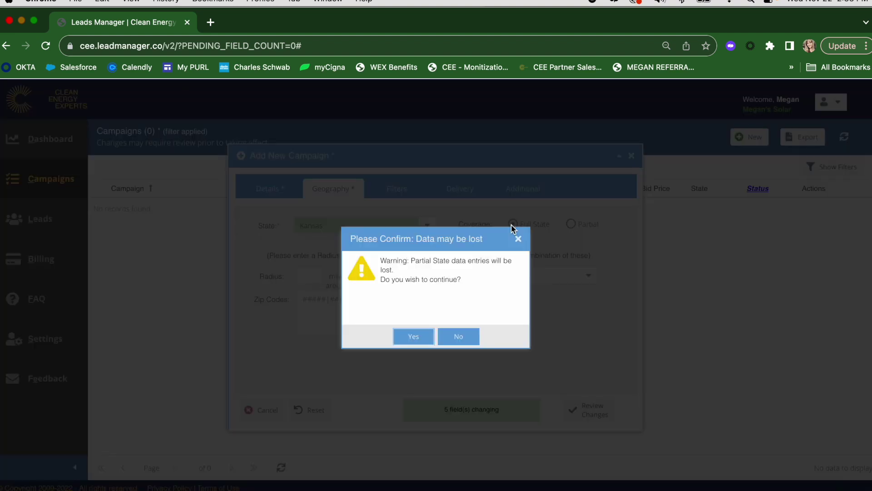
{"action": "left_click", "coordinate": [413, 336]}
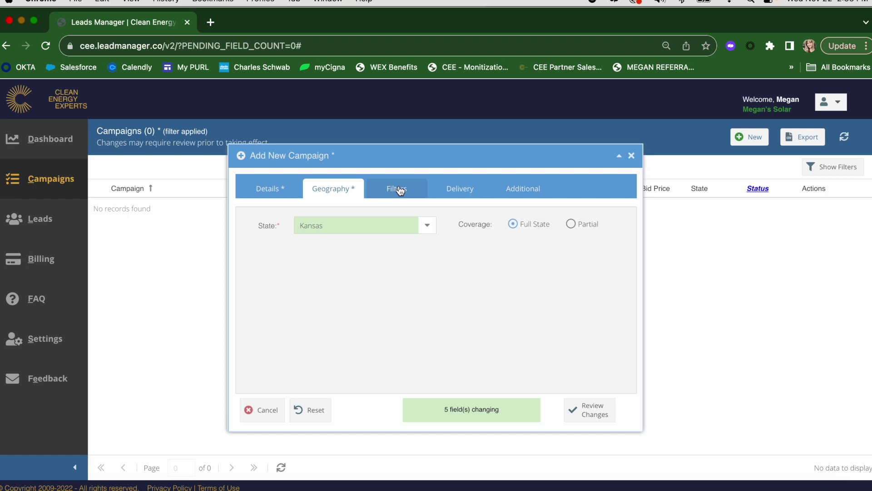
Step: Examine the new campaign's lead filters and language choices, its delivery method and schedule, and the additional notes field
{"action": "left_click", "coordinate": [400, 191]}
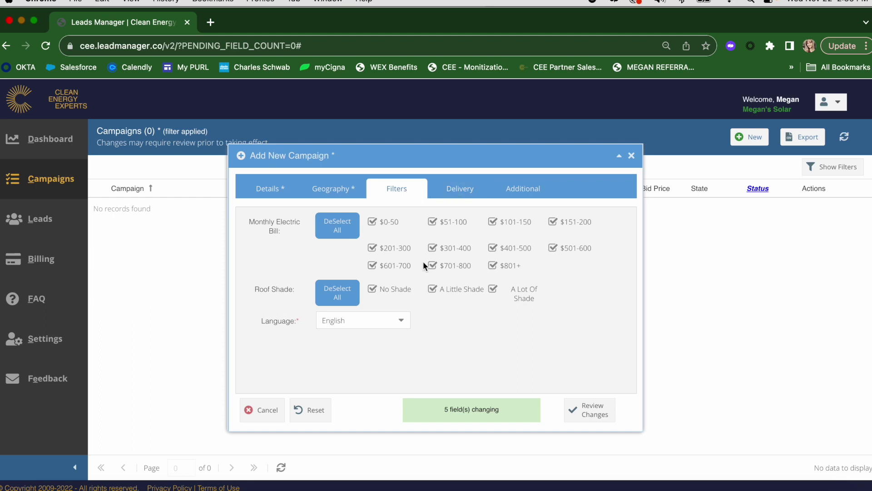
{"action": "left_click", "coordinate": [405, 322]}
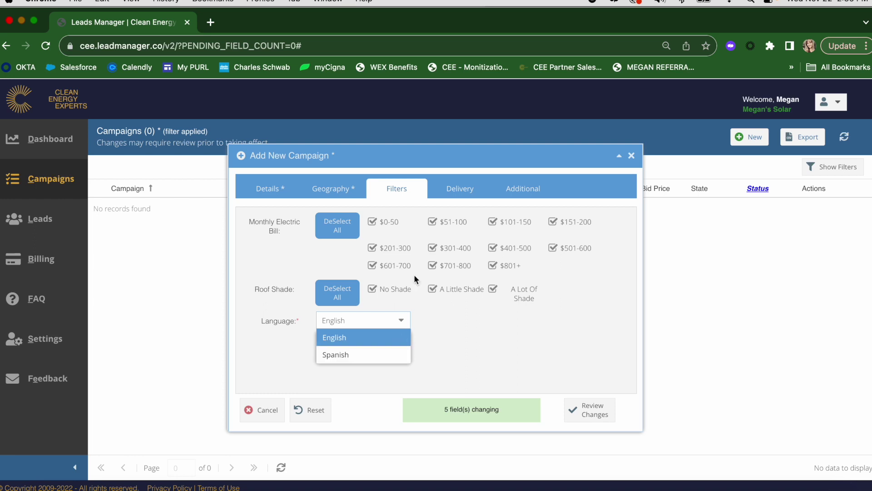
{"action": "left_click", "coordinate": [460, 190]}
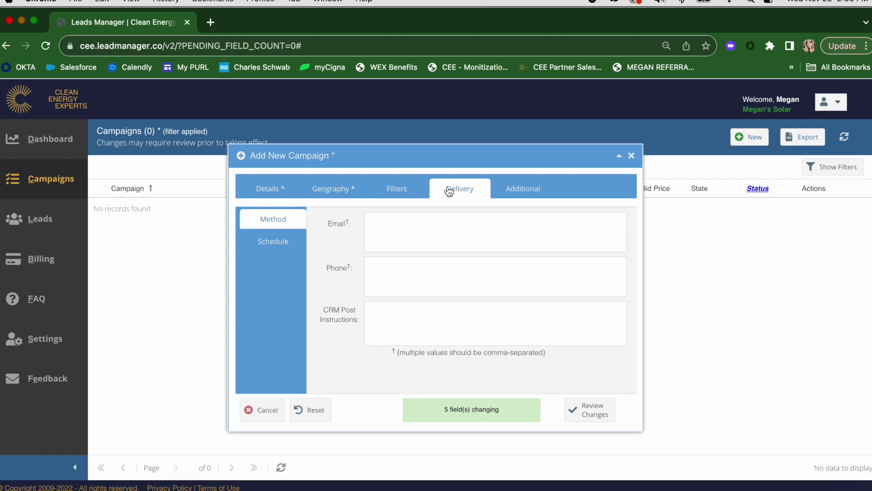
{"action": "left_click", "coordinate": [275, 244]}
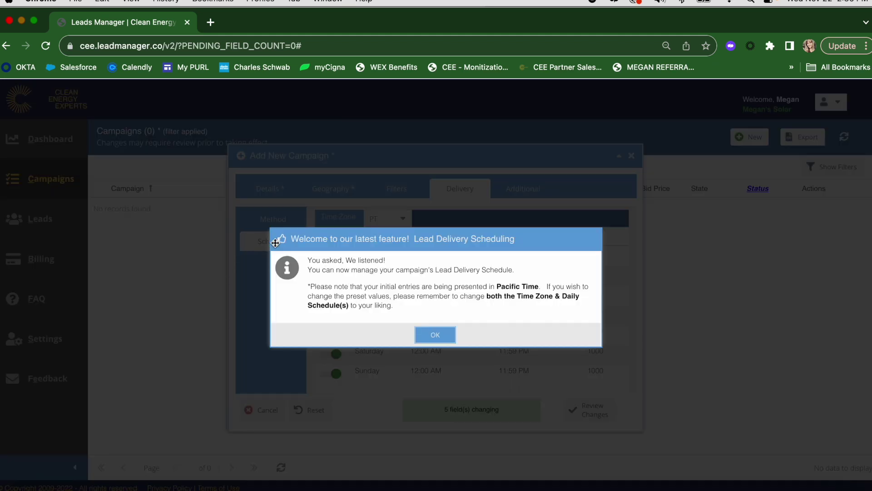
{"action": "left_click", "coordinate": [427, 333]}
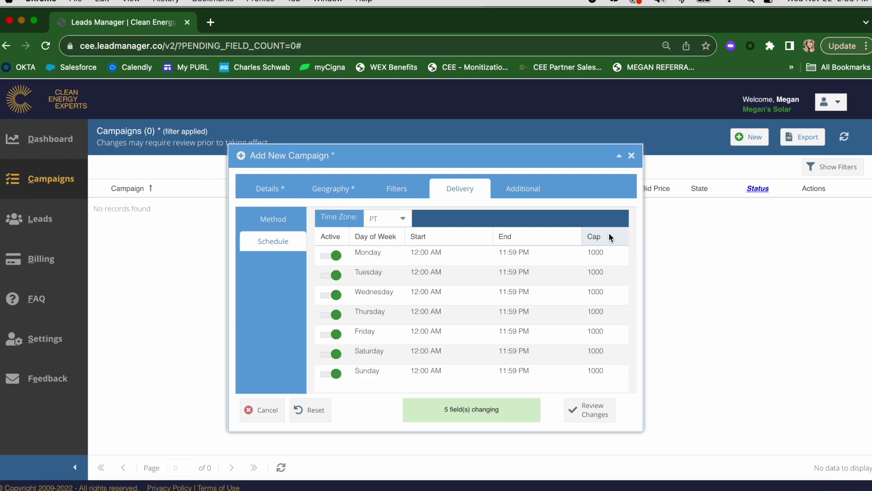
{"action": "left_click", "coordinate": [517, 195]}
{"action": "left_click", "coordinate": [434, 325]}
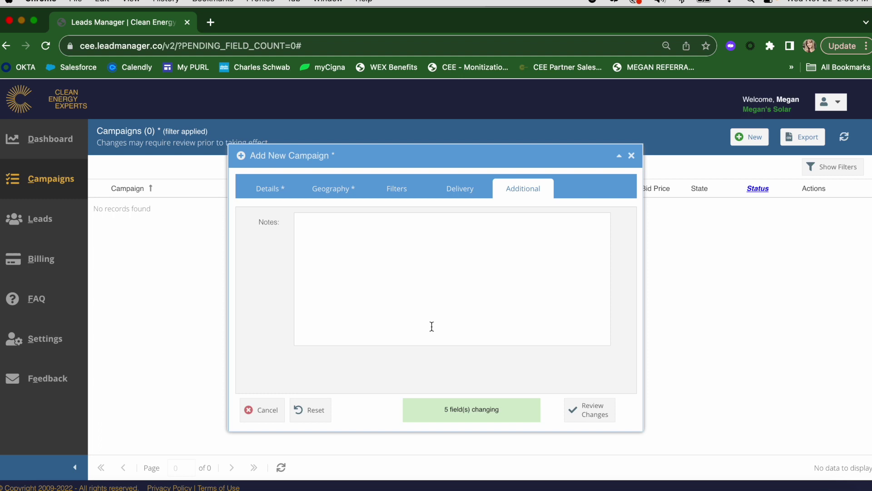
Step: Review the change summary, save the new campaign and close its form
{"action": "left_click", "coordinate": [596, 415]}
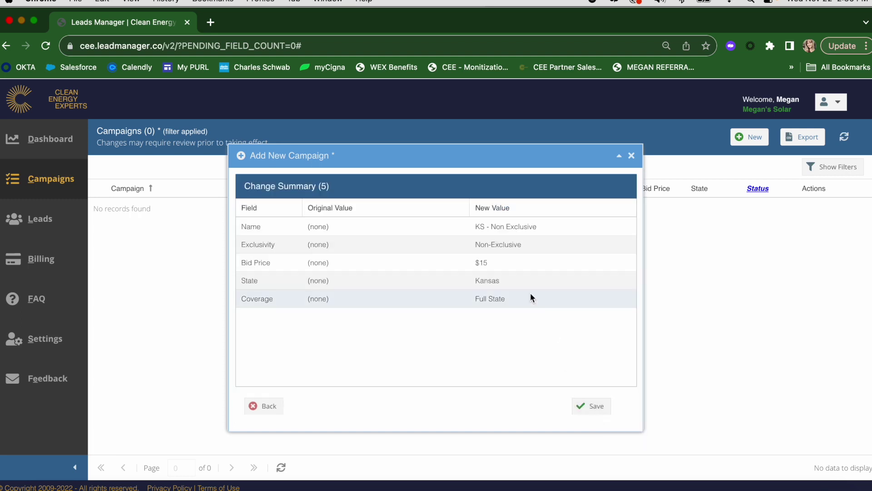
{"action": "left_click", "coordinate": [589, 411]}
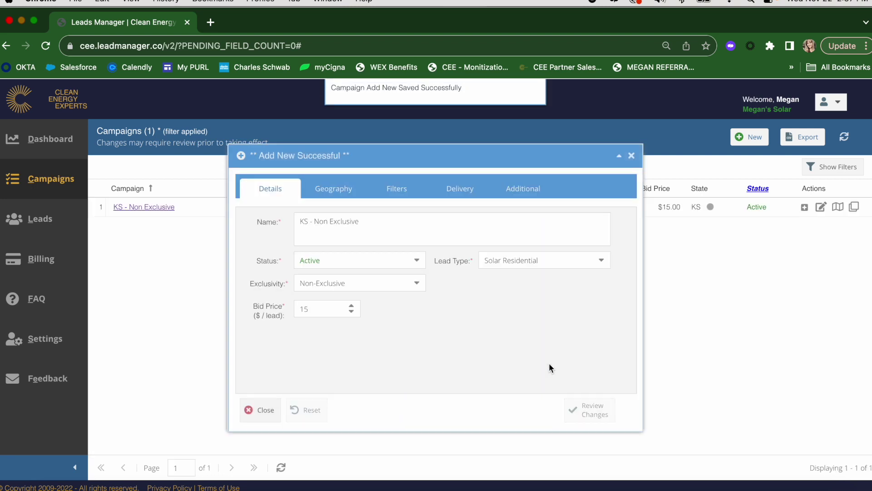
{"action": "left_click", "coordinate": [631, 155]}
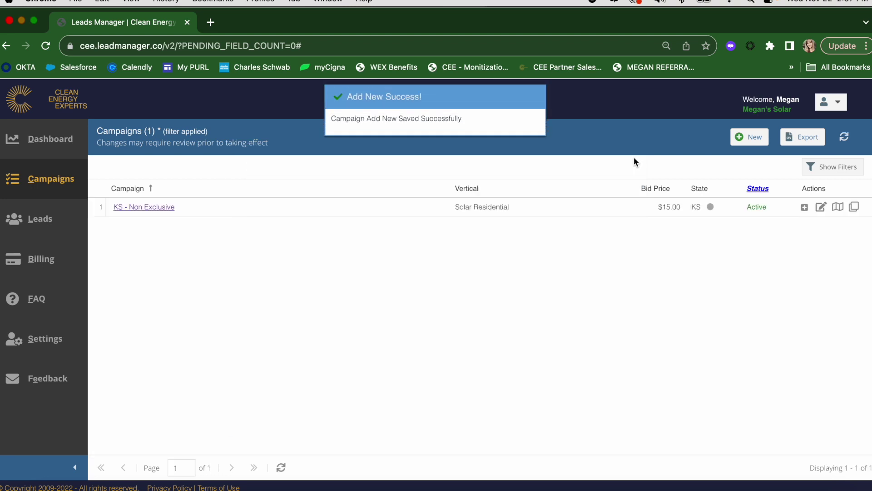